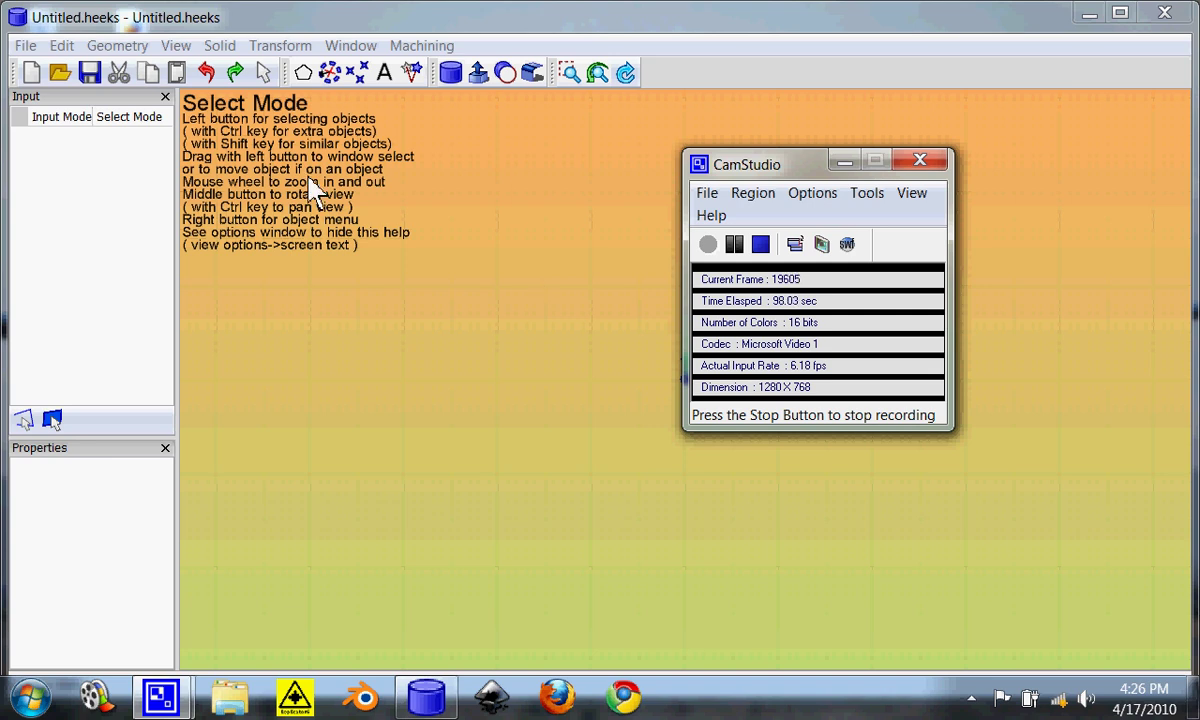
Check which file types can be opened, and leave the Open file dialog without loading anything
click(23, 45)
click(383, 244)
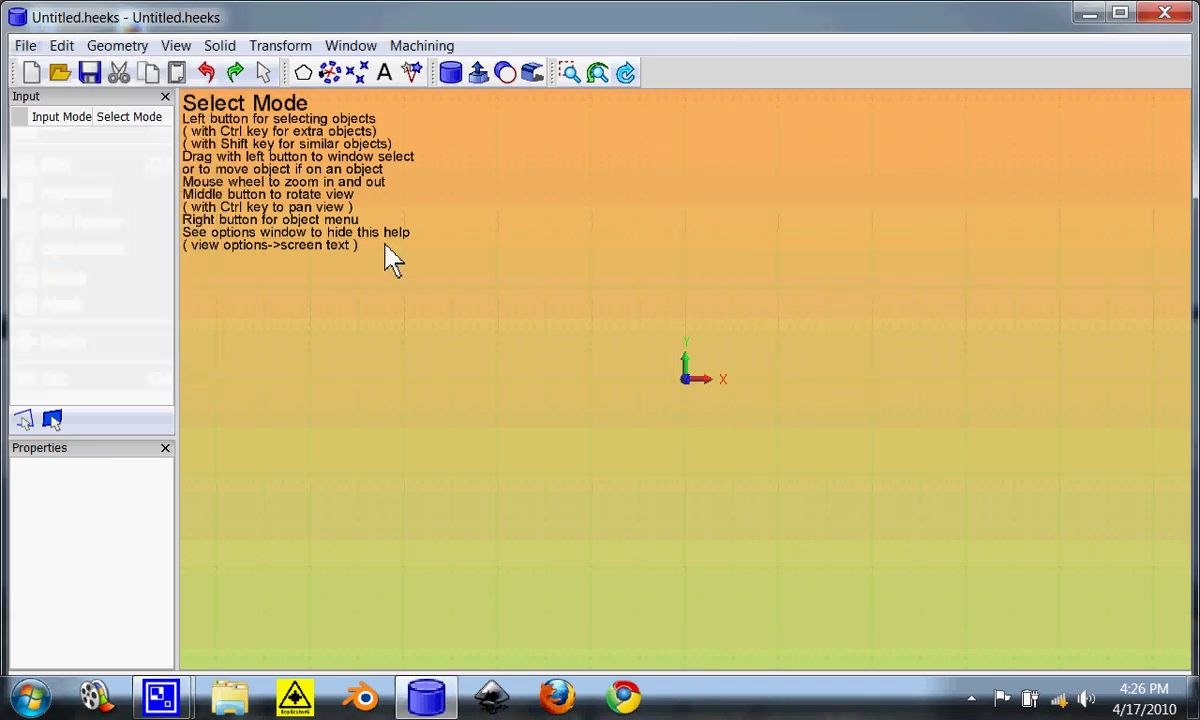
click(56, 78)
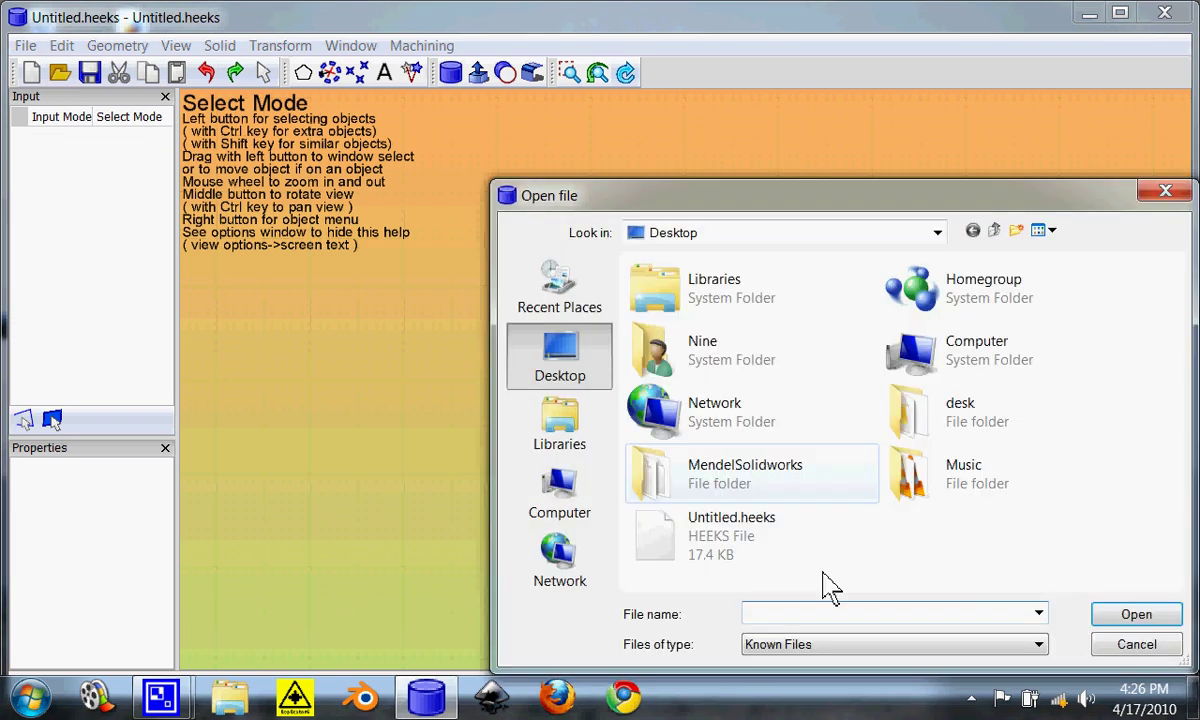
click(1042, 646)
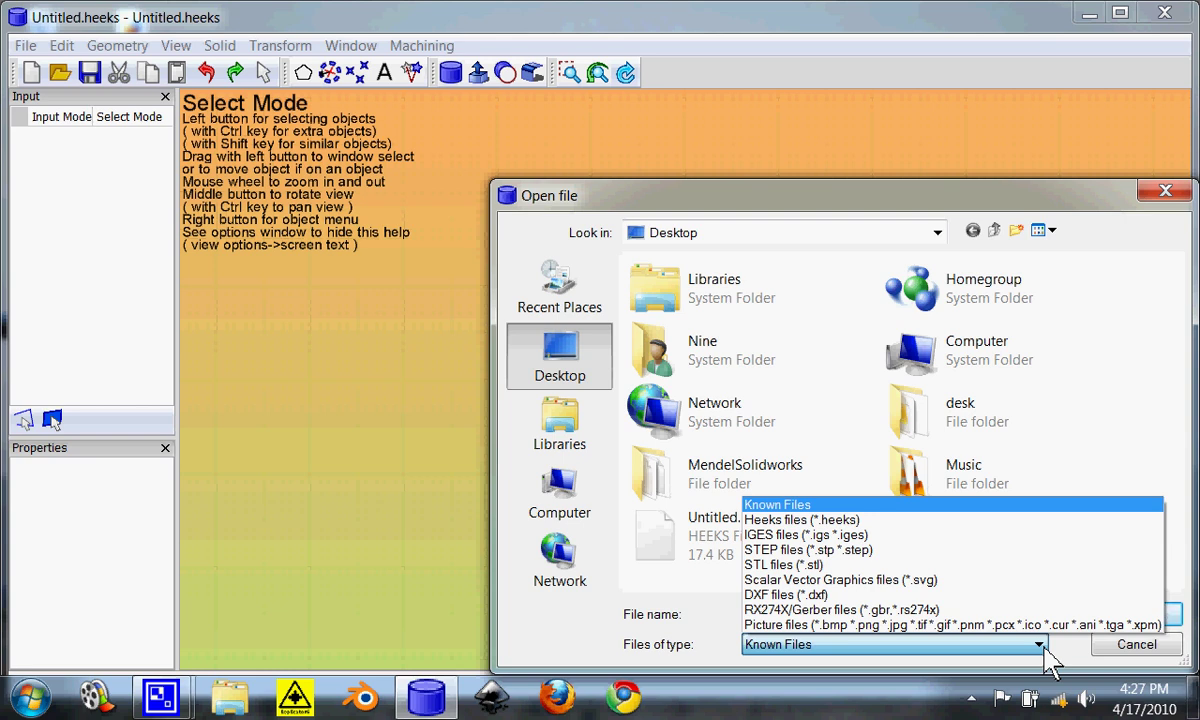
click(1120, 648)
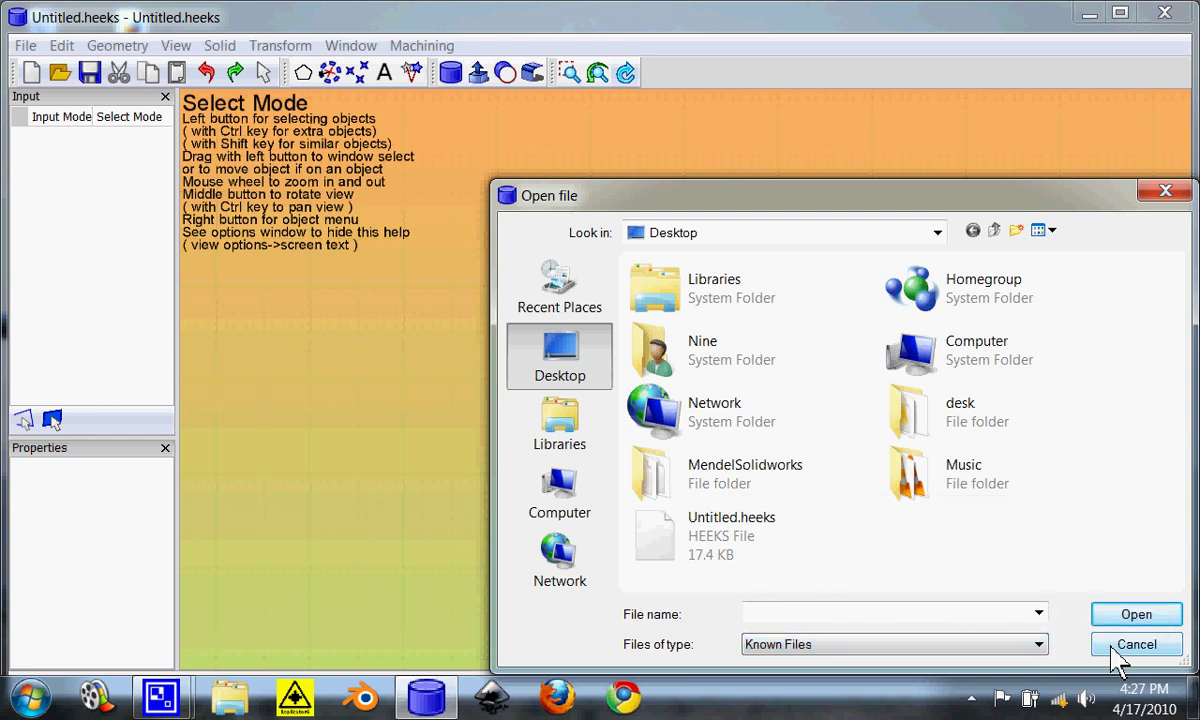
click(1120, 648)
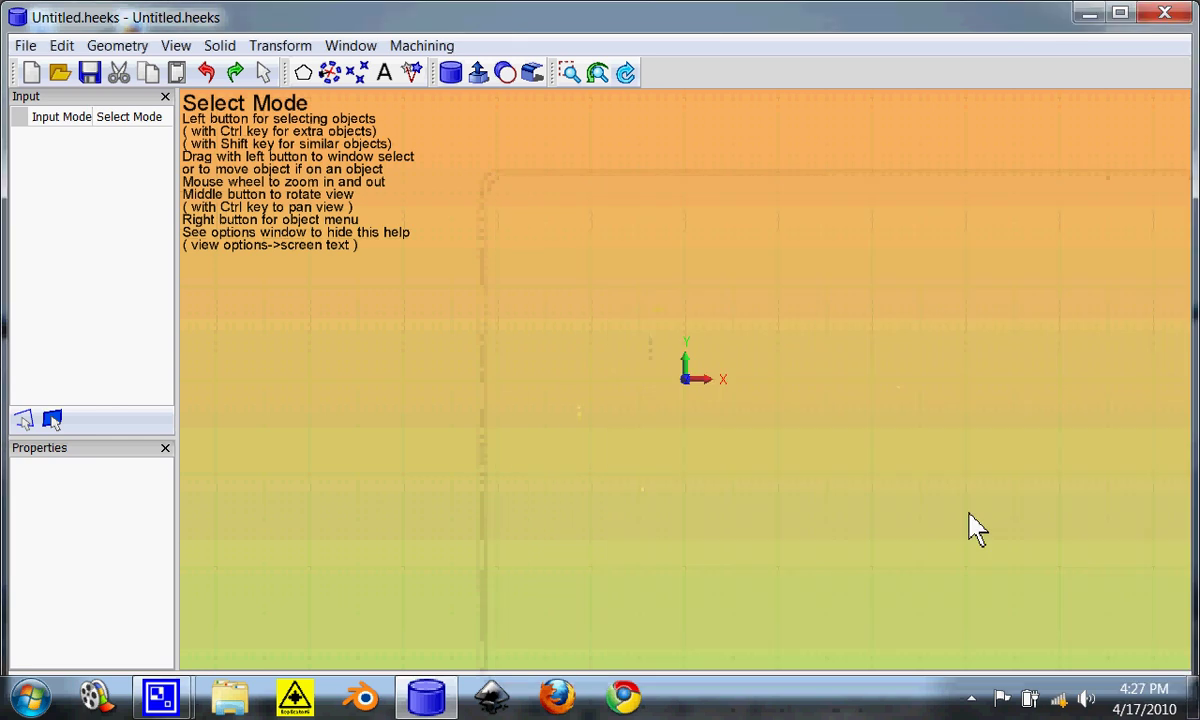
Check which file formats the drawing can be saved as, and leave the save dialog without saving
click(92, 76)
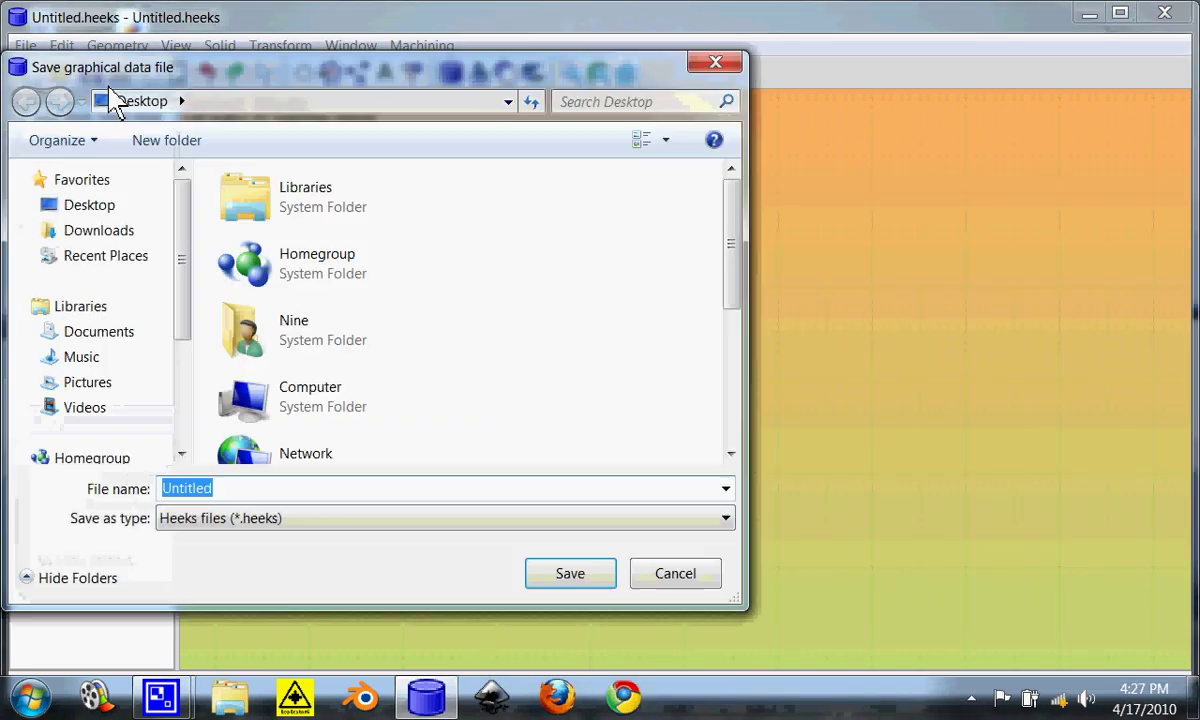
click(725, 520)
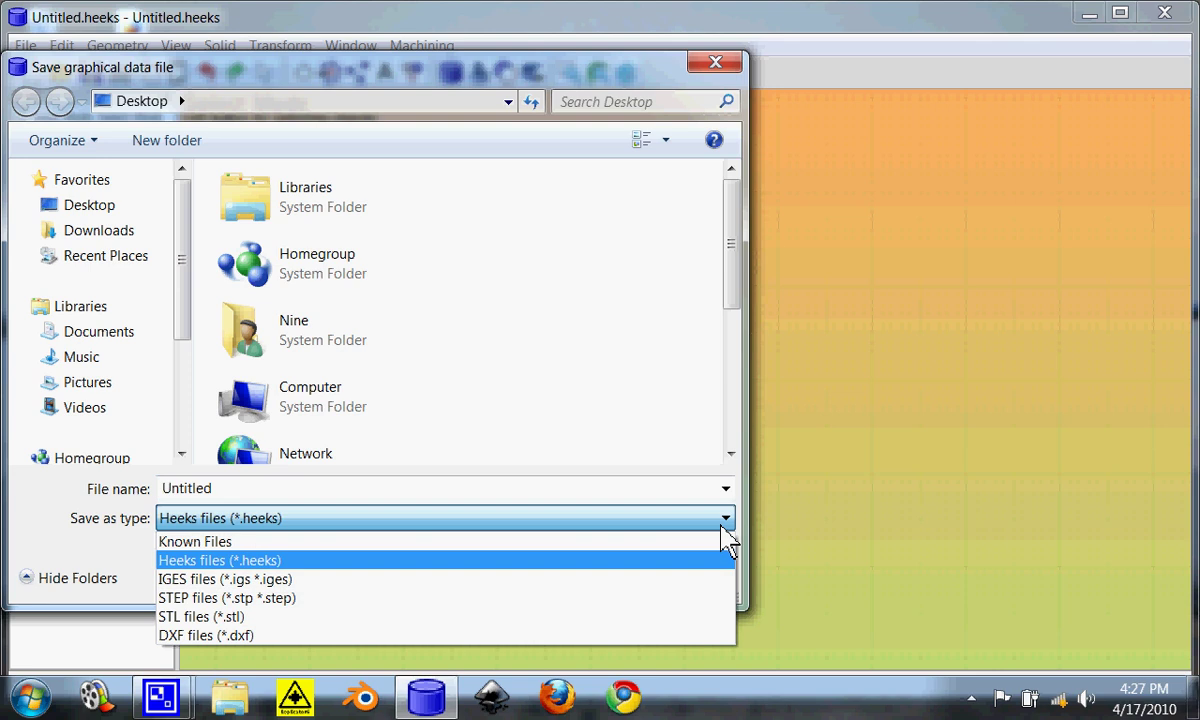
click(716, 66)
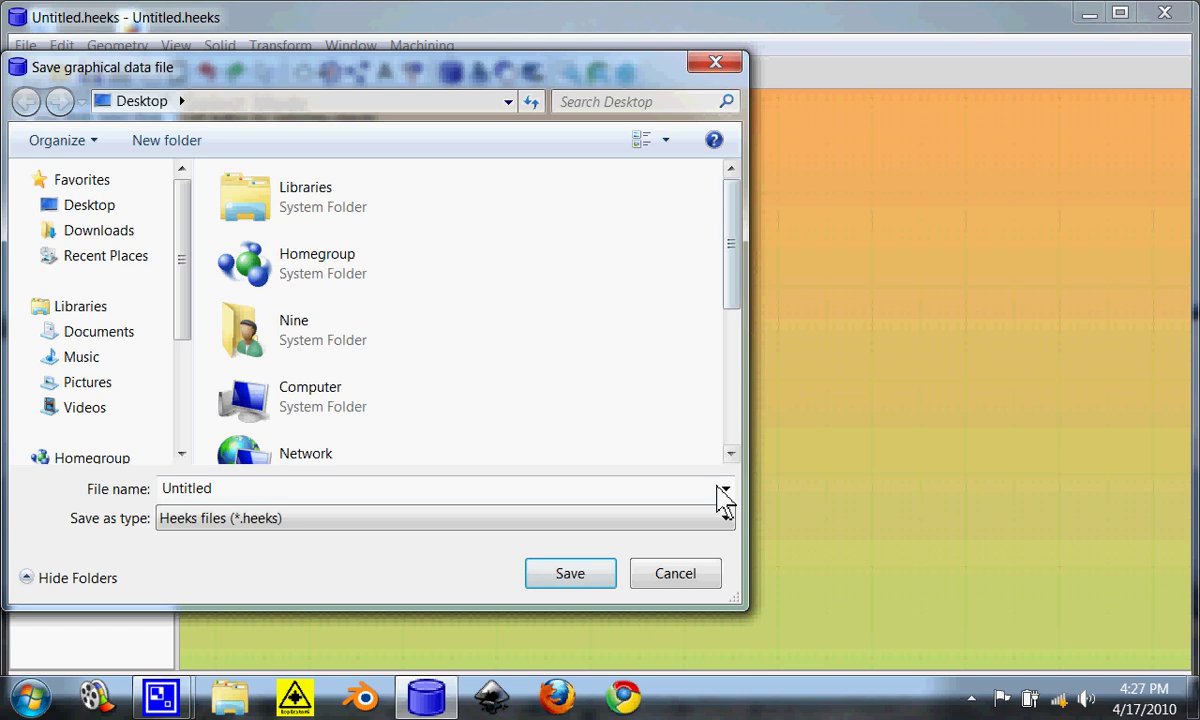
click(684, 577)
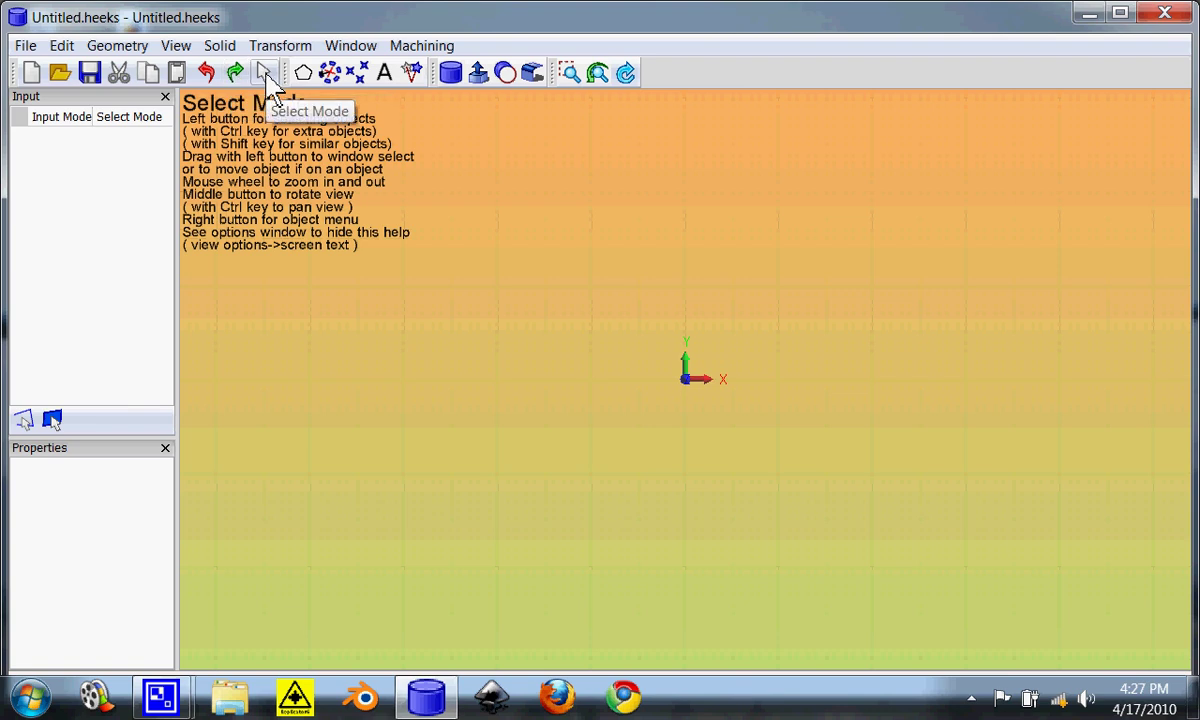
Create a cylinder of radius 5 and height 10 at the origin, and deselect it
click(450, 73)
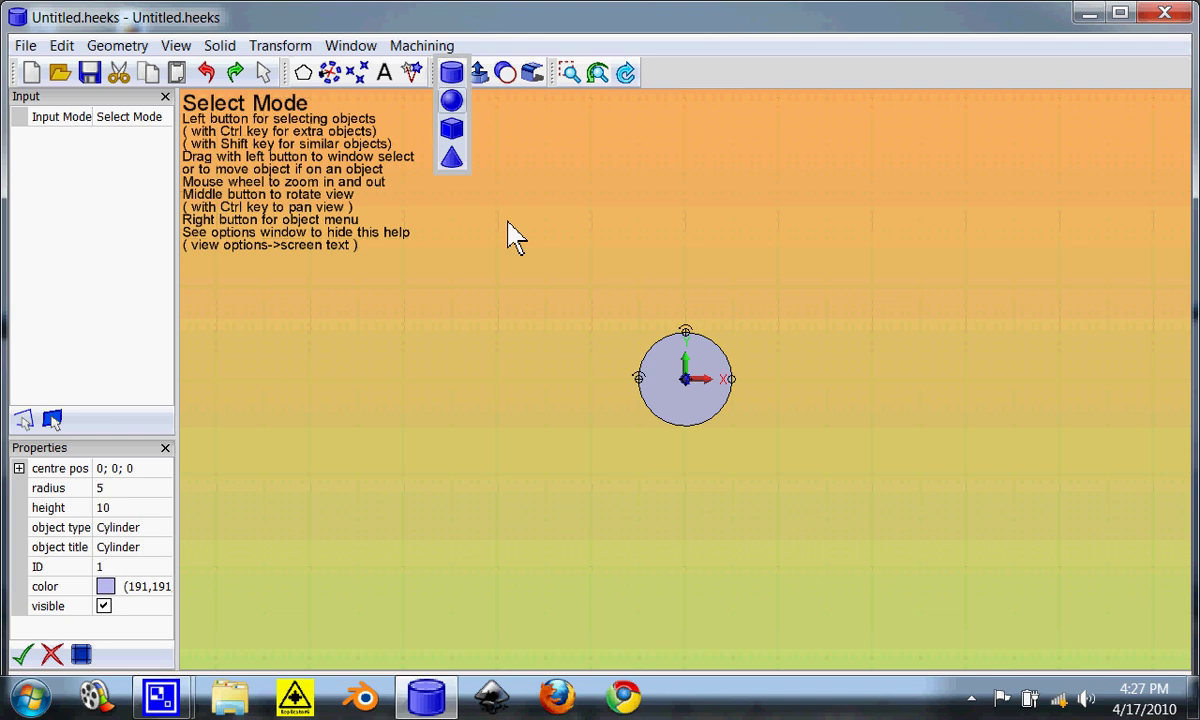
middle_drag(622, 365, 528, 292)
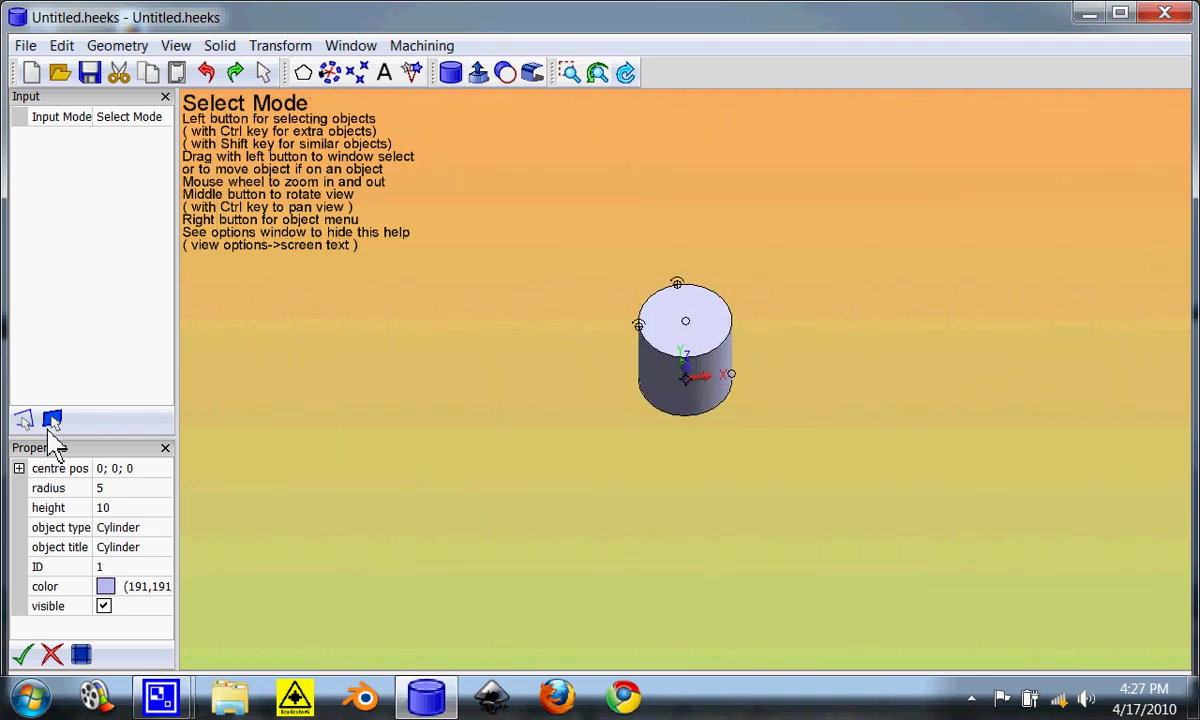
click(518, 312)
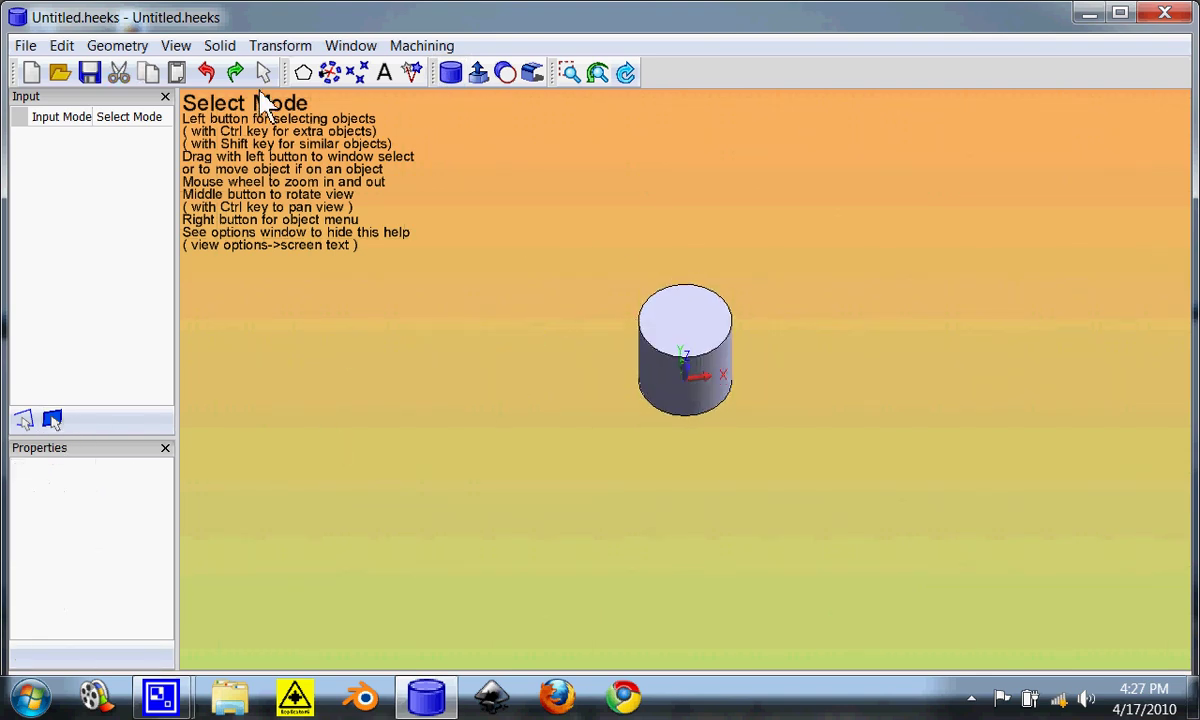
Restrict selection to faces only and select the cylinder's top face, followed by its curved side face
click(693, 378)
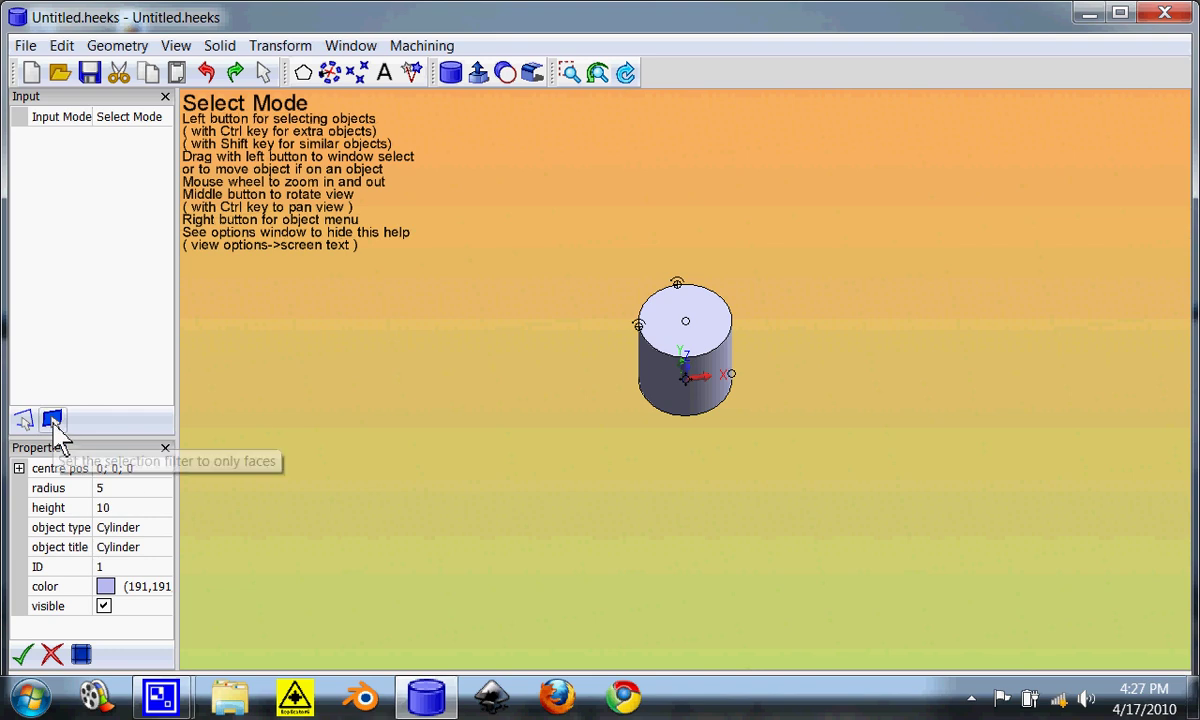
click(54, 422)
click(708, 326)
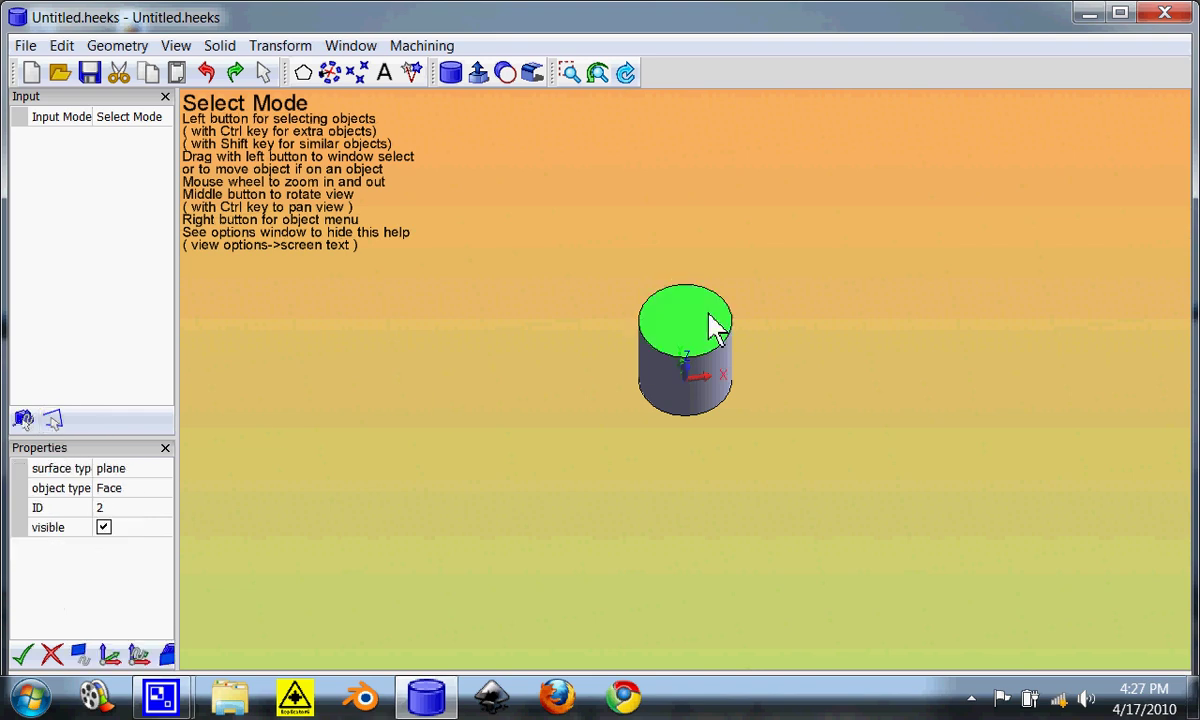
click(686, 381)
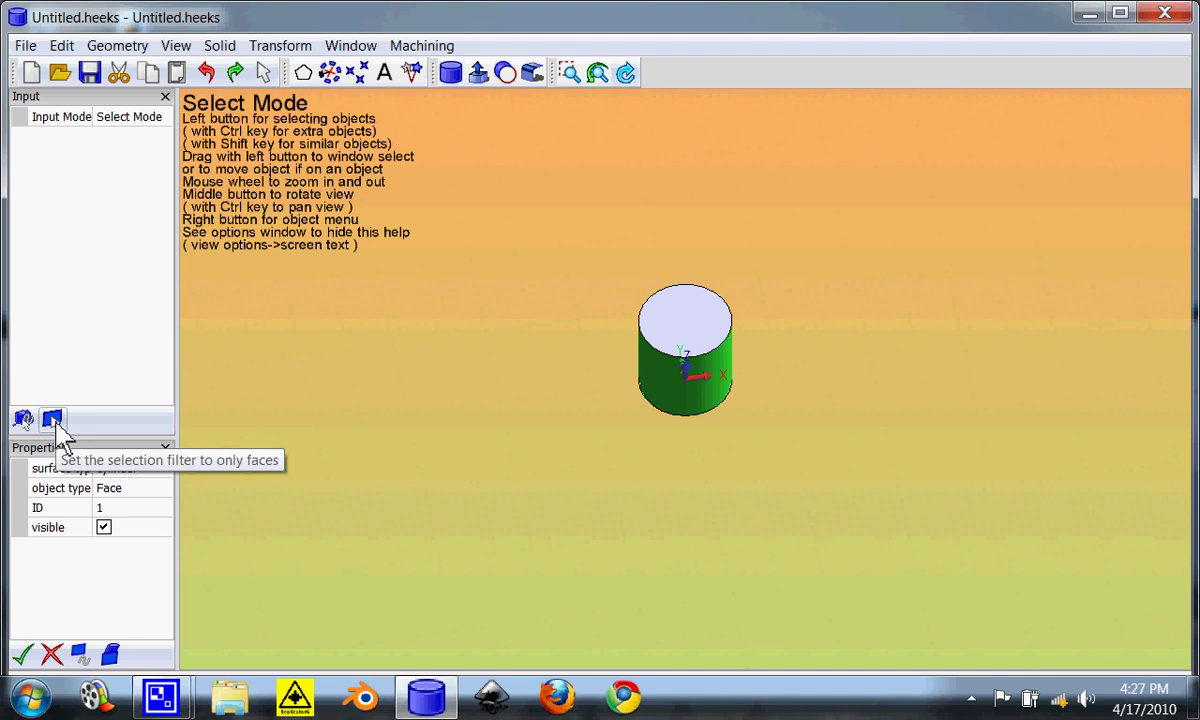
With selection limited to edges, select the cylinder's top and bottom circular edges in turn
click(640, 326)
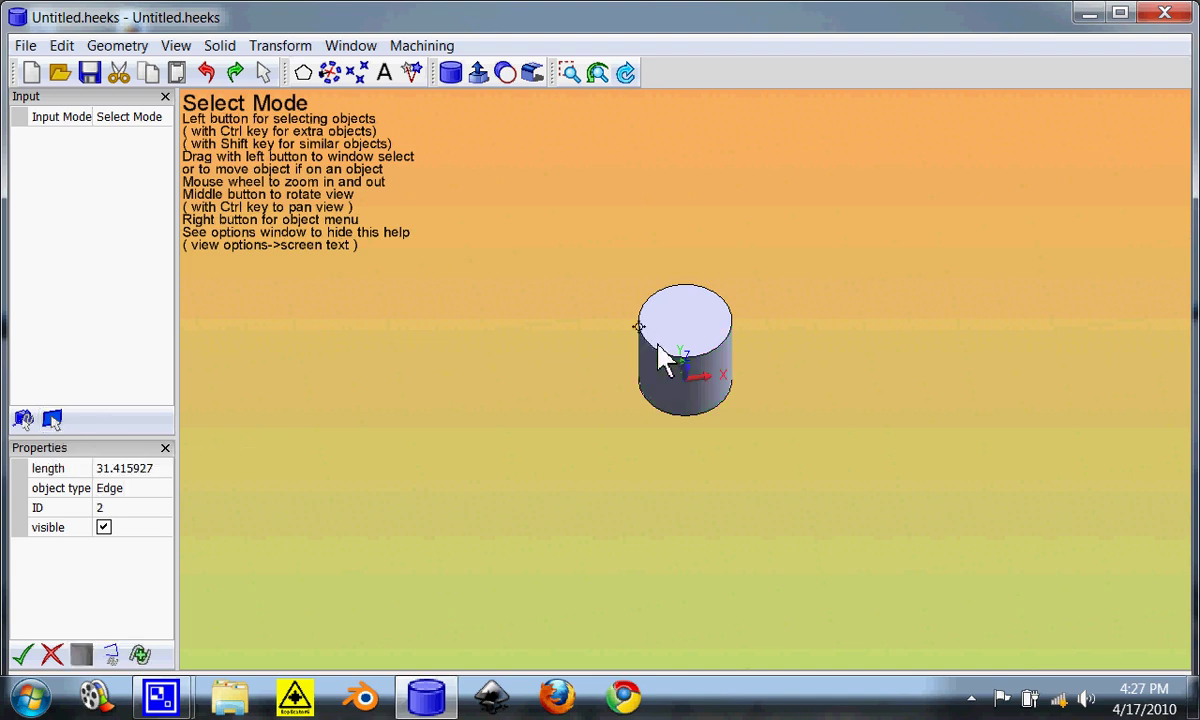
middle_drag(769, 380, 705, 316)
click(667, 377)
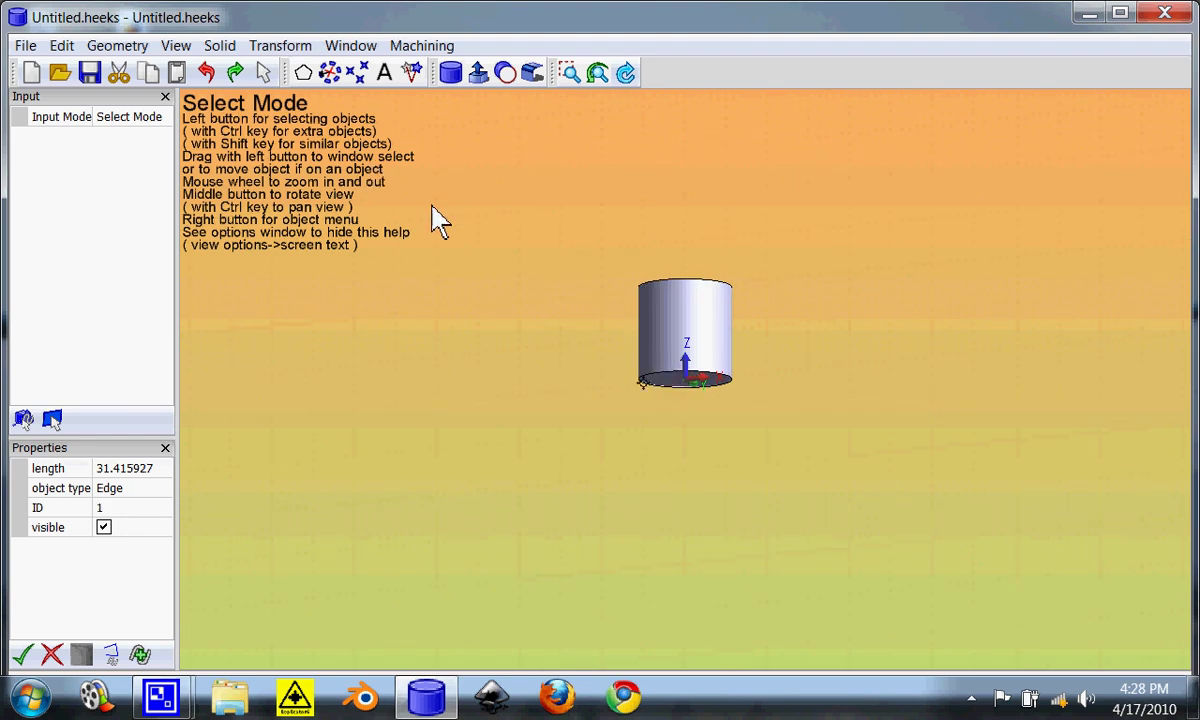
middle_drag(432, 206, 421, 237)
mouse_move(306, 77)
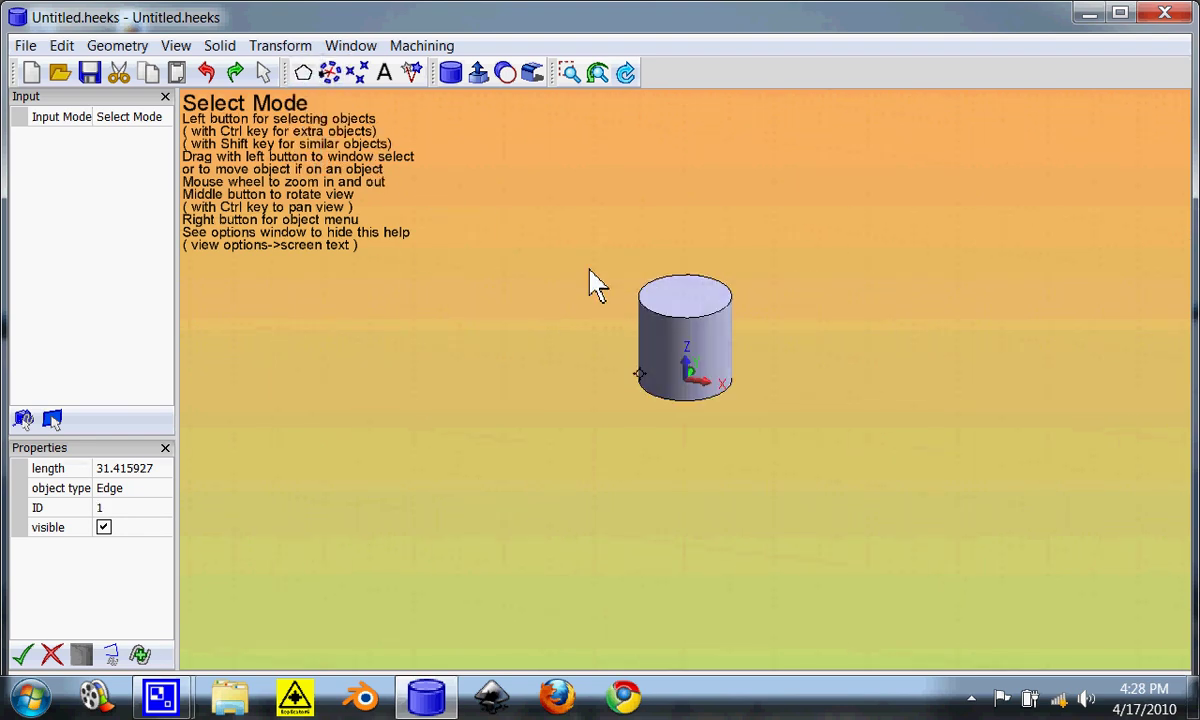
click(673, 325)
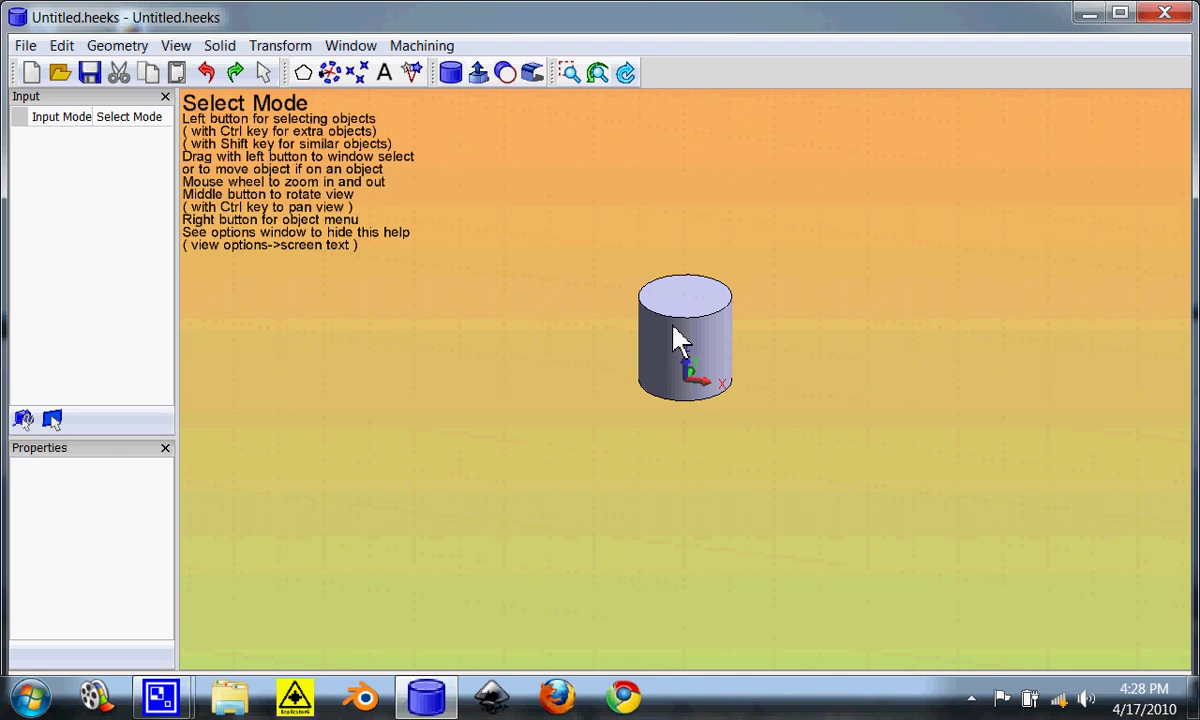
right_click(666, 344)
click(675, 317)
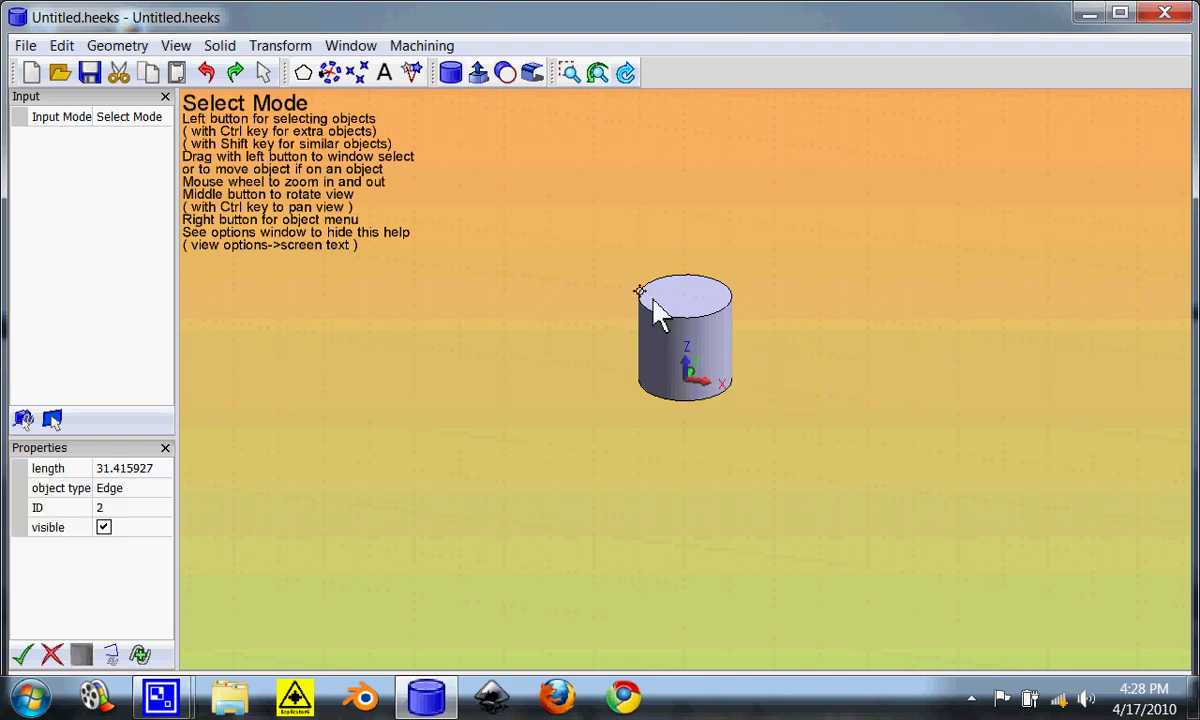
Return to unfiltered Select Mode and delete the whole cylinder
click(262, 70)
click(697, 345)
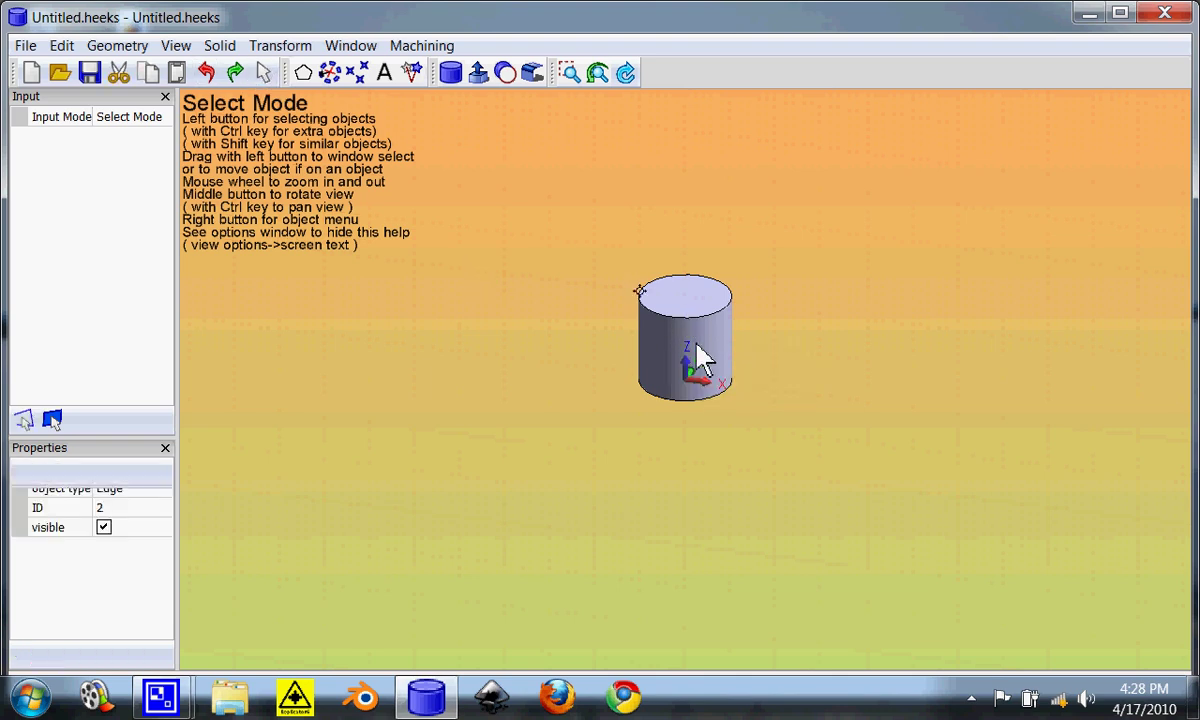
key(Delete)
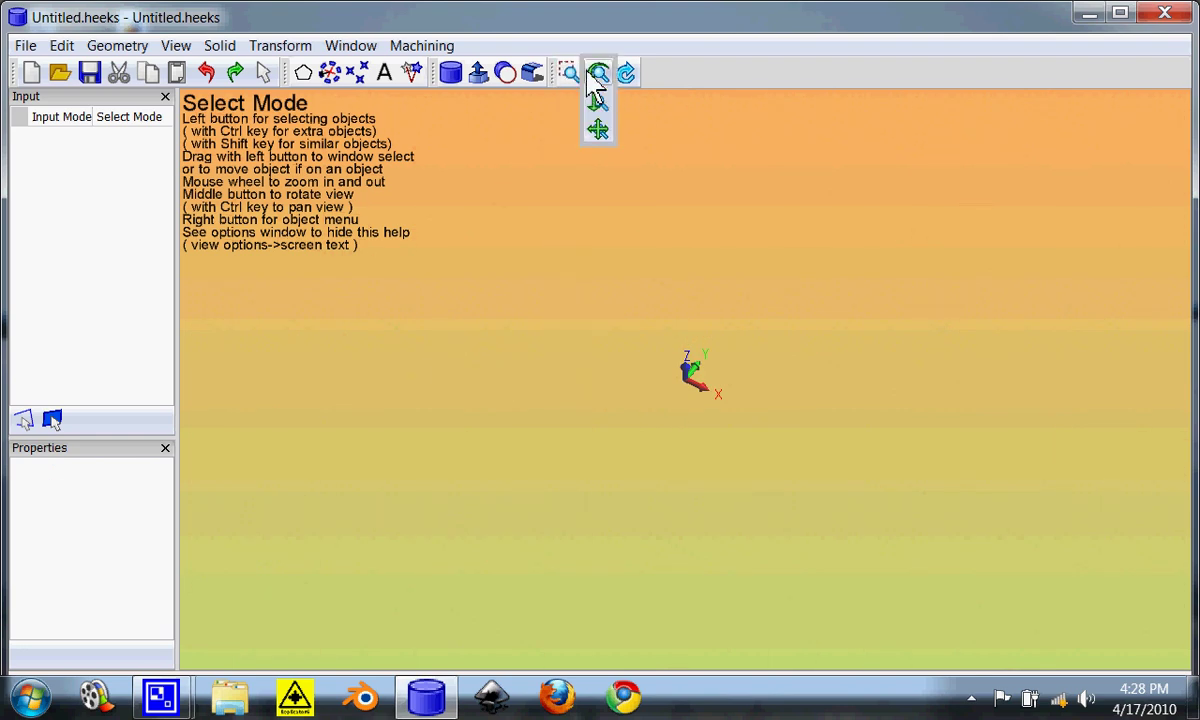
Set the view to the XY plane and start the Obround drawing tool
mouse_move(570, 72)
click(573, 181)
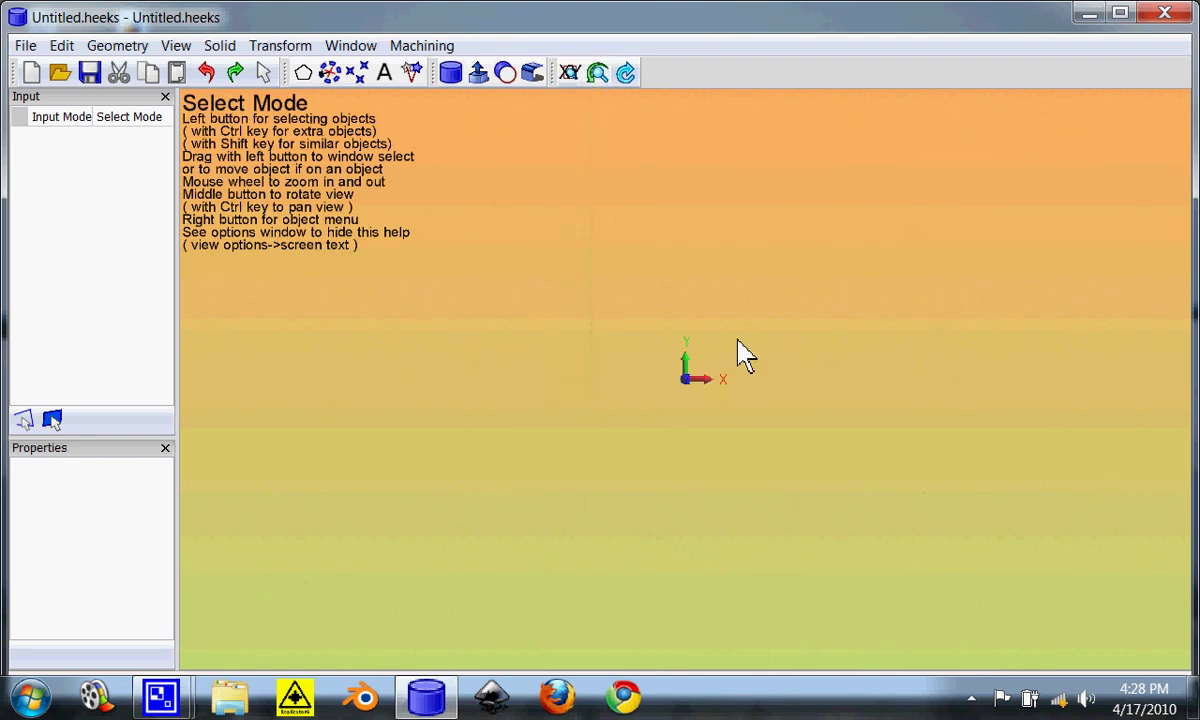
mouse_move(308, 88)
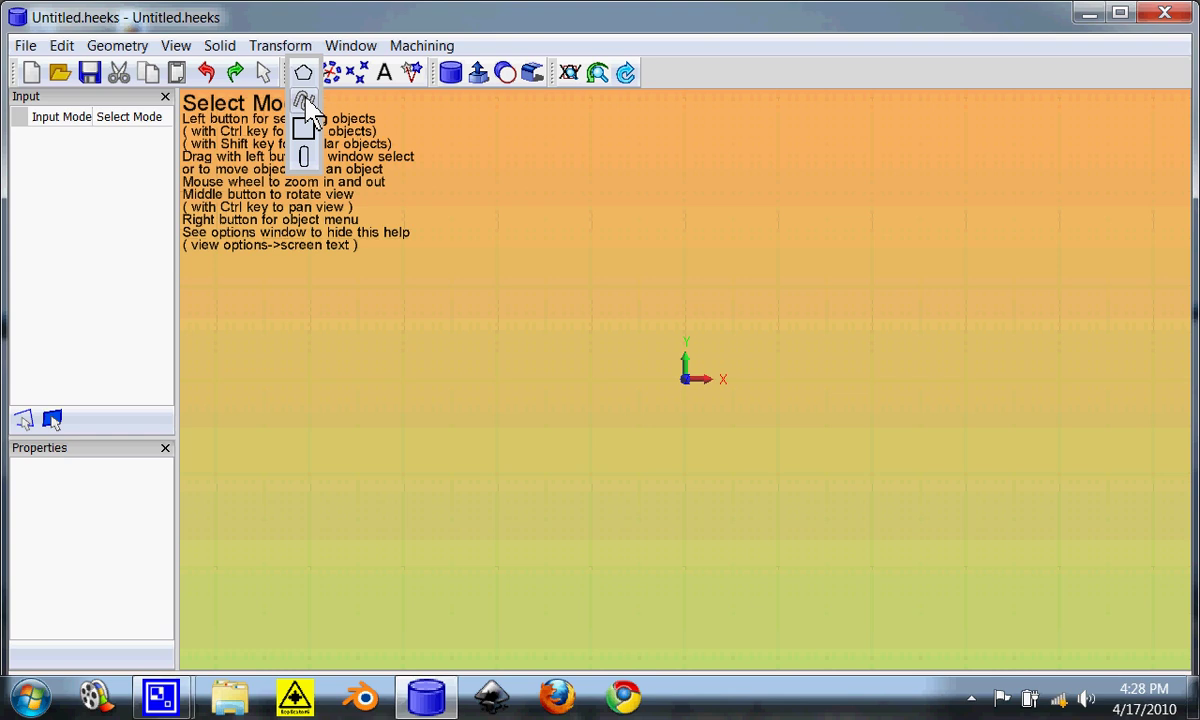
click(305, 158)
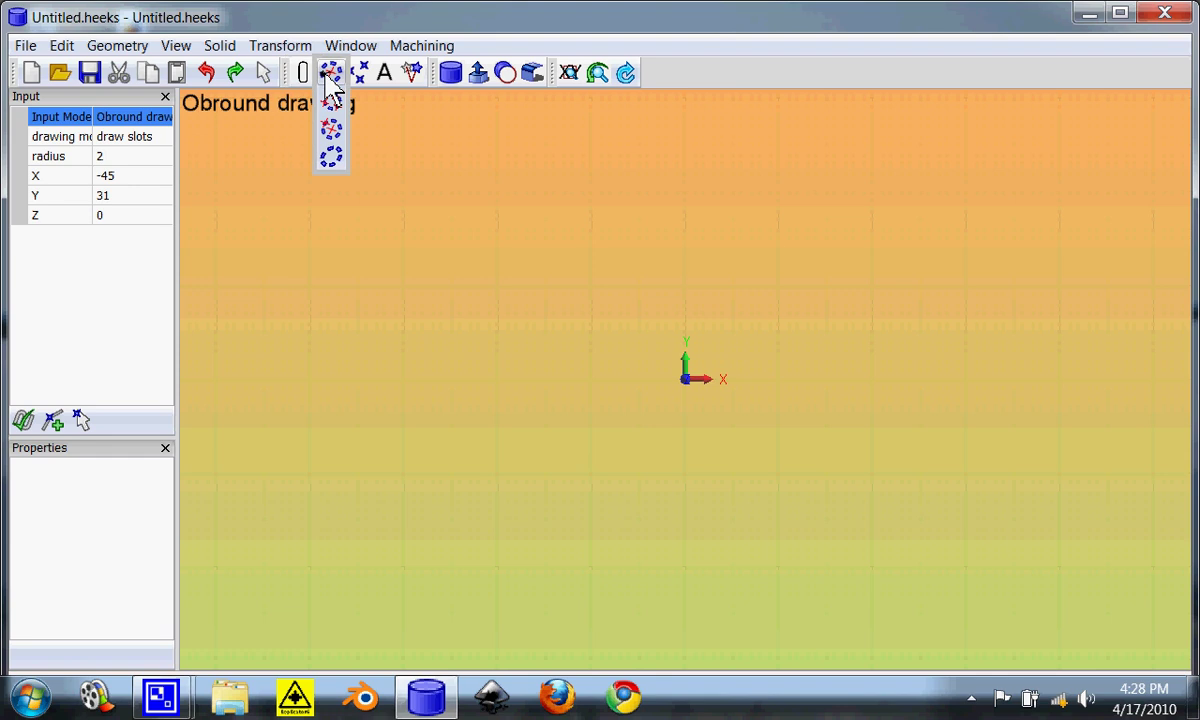
Draw a horizontal dimension about 19 mm long up and left of the origin, and place the first point of a second dimension
mouse_move(359, 84)
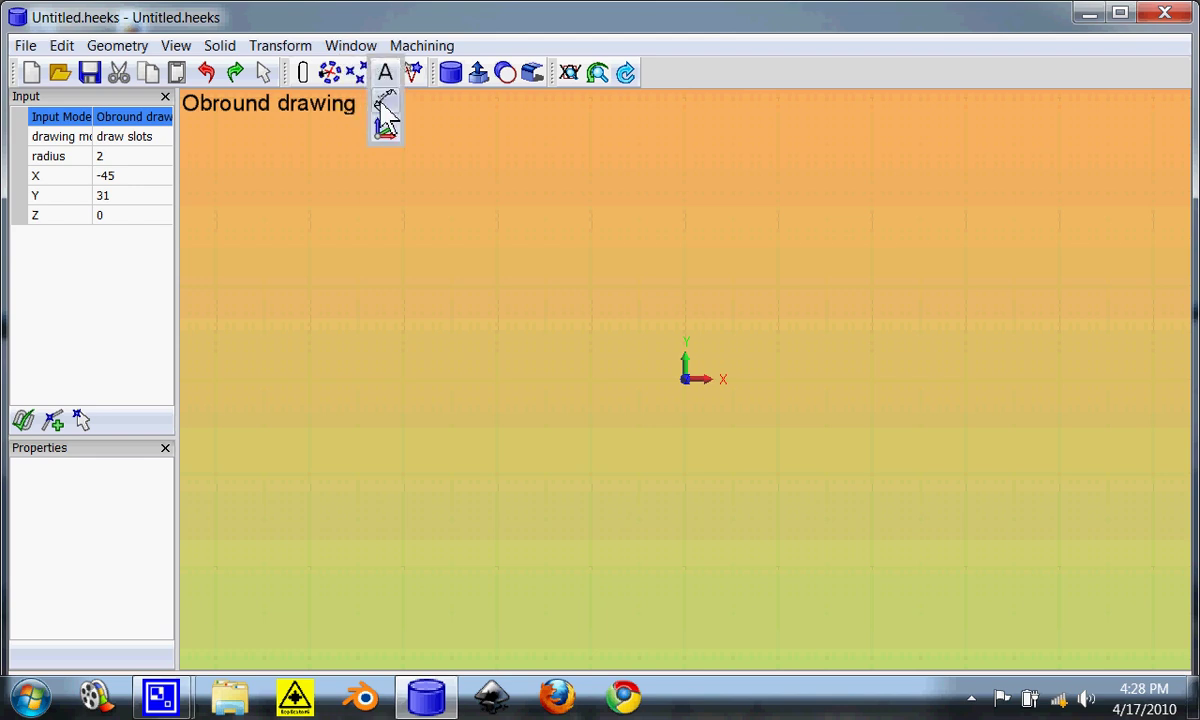
click(387, 118)
click(470, 241)
click(648, 241)
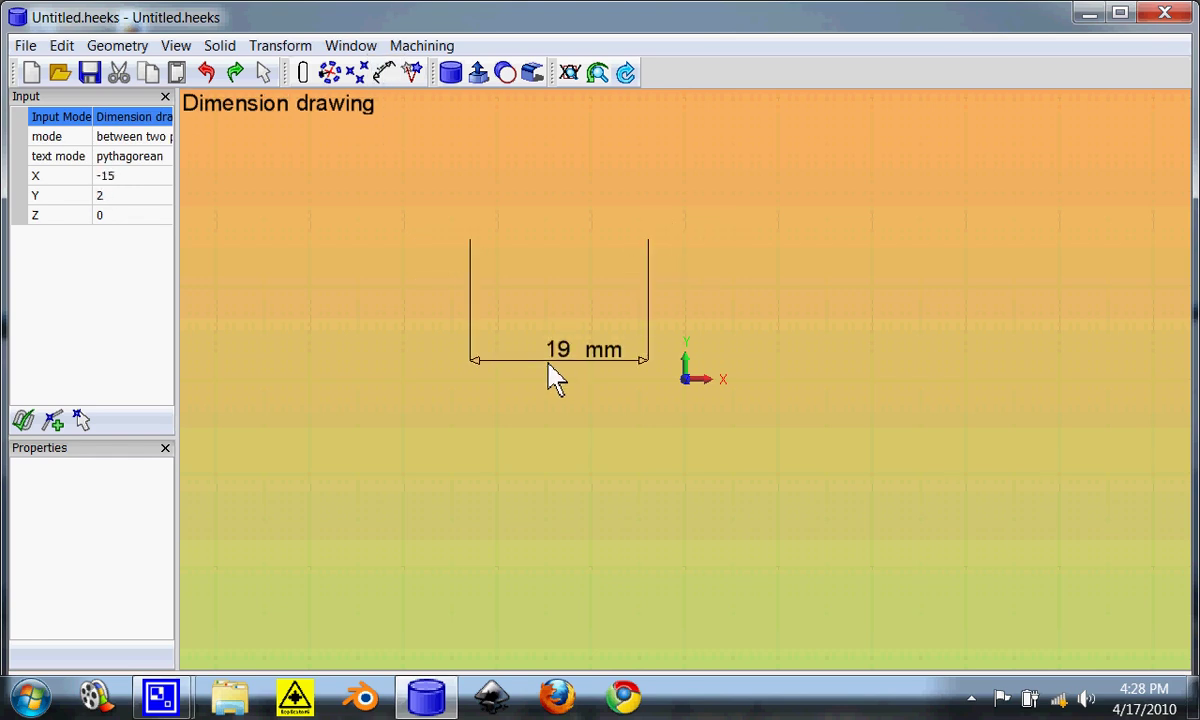
click(548, 364)
mouse_move(387, 75)
click(378, 219)
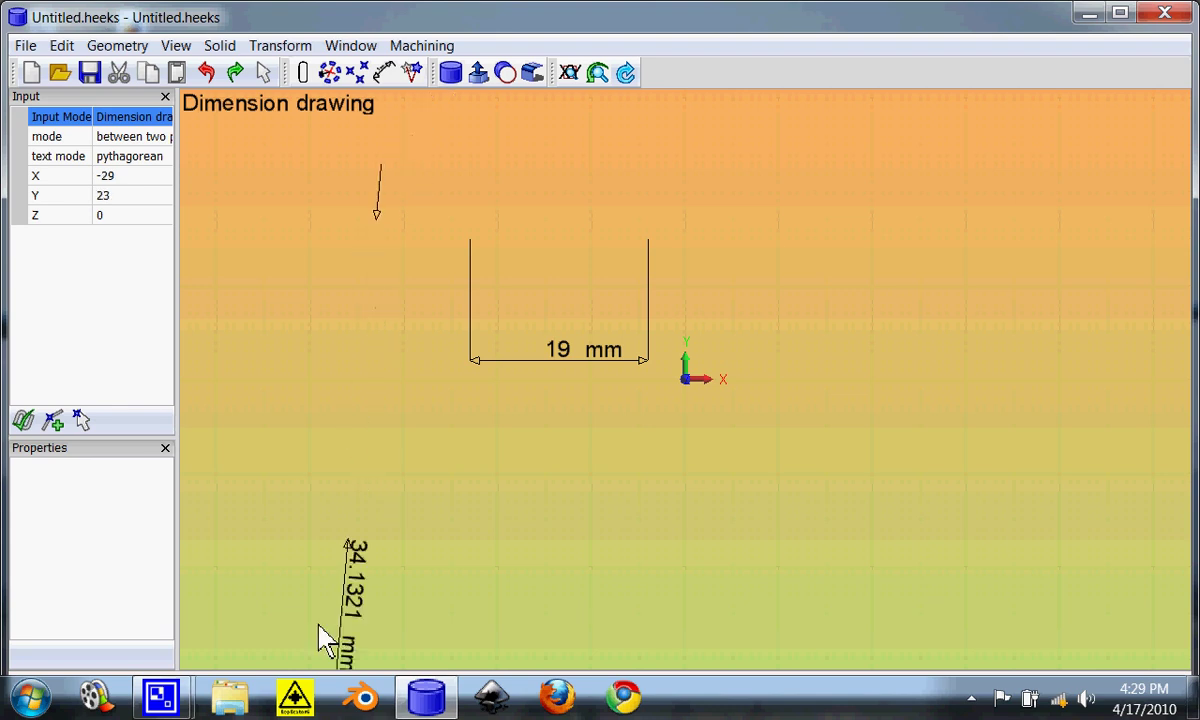
click(160, 690)
click(187, 585)
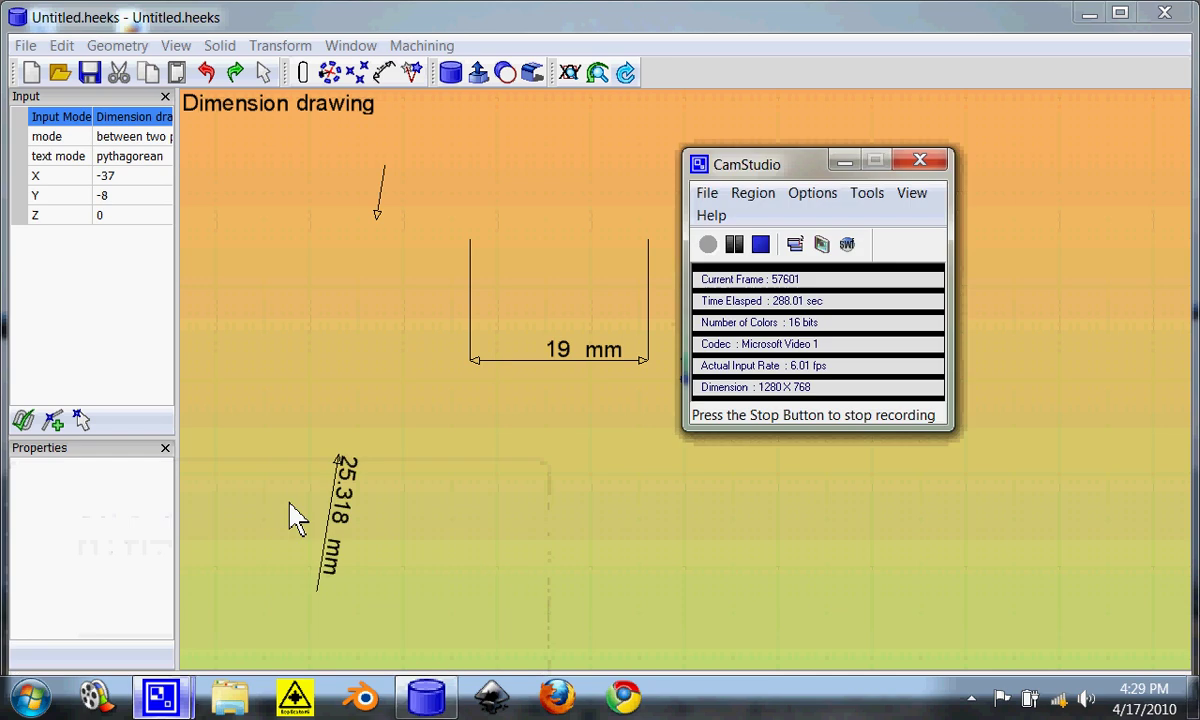